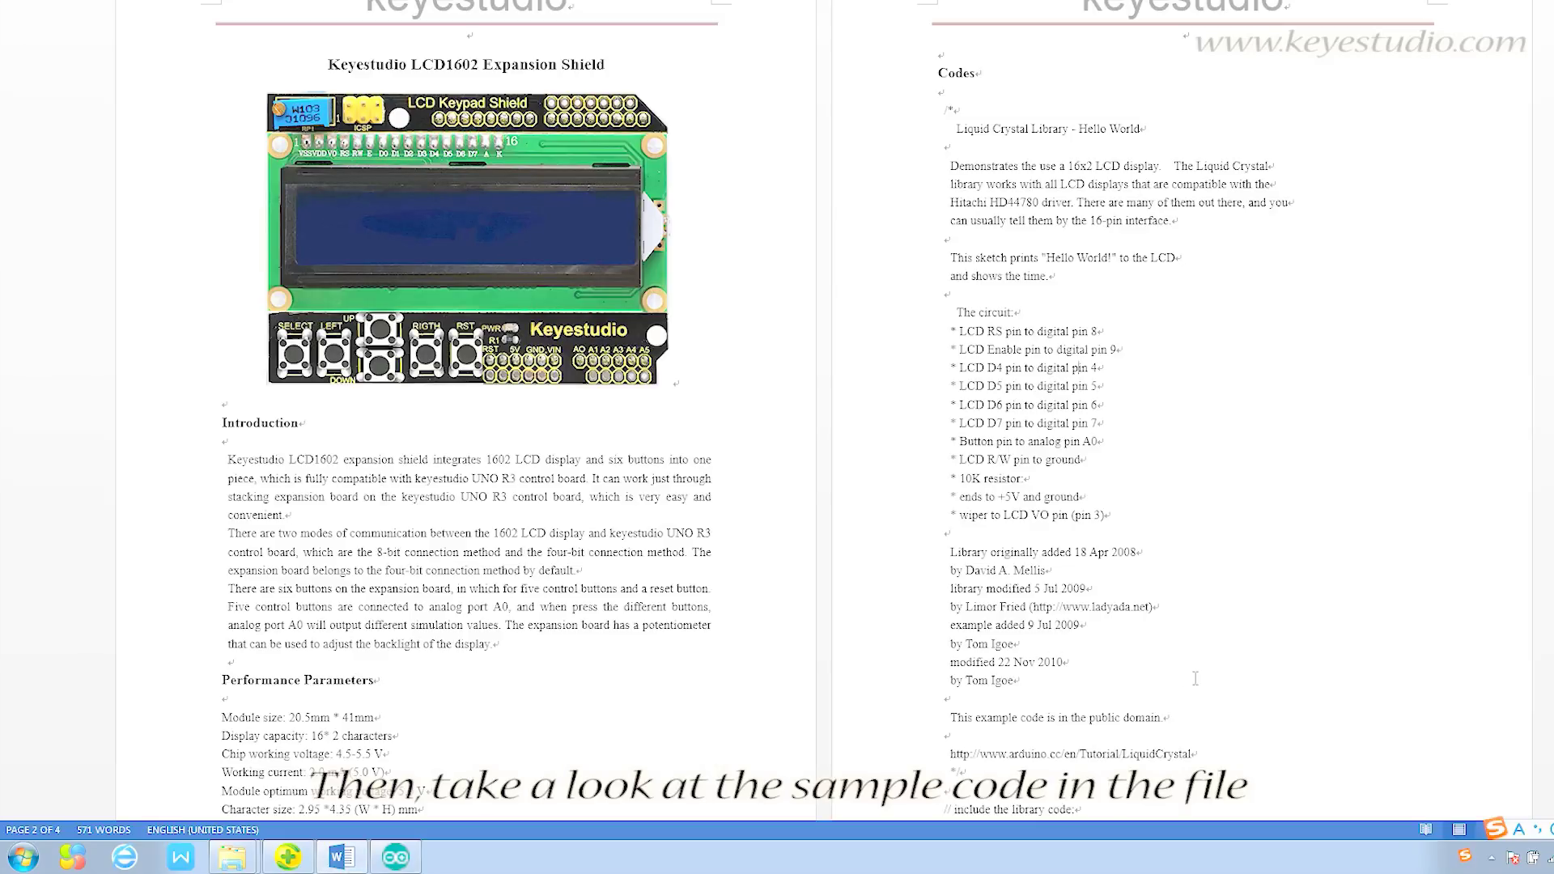
pyautogui.scroll(-4, 1195, 678)
pyautogui.scroll(-8, 753, 486)
pyautogui.scroll(-2, 322, 304)
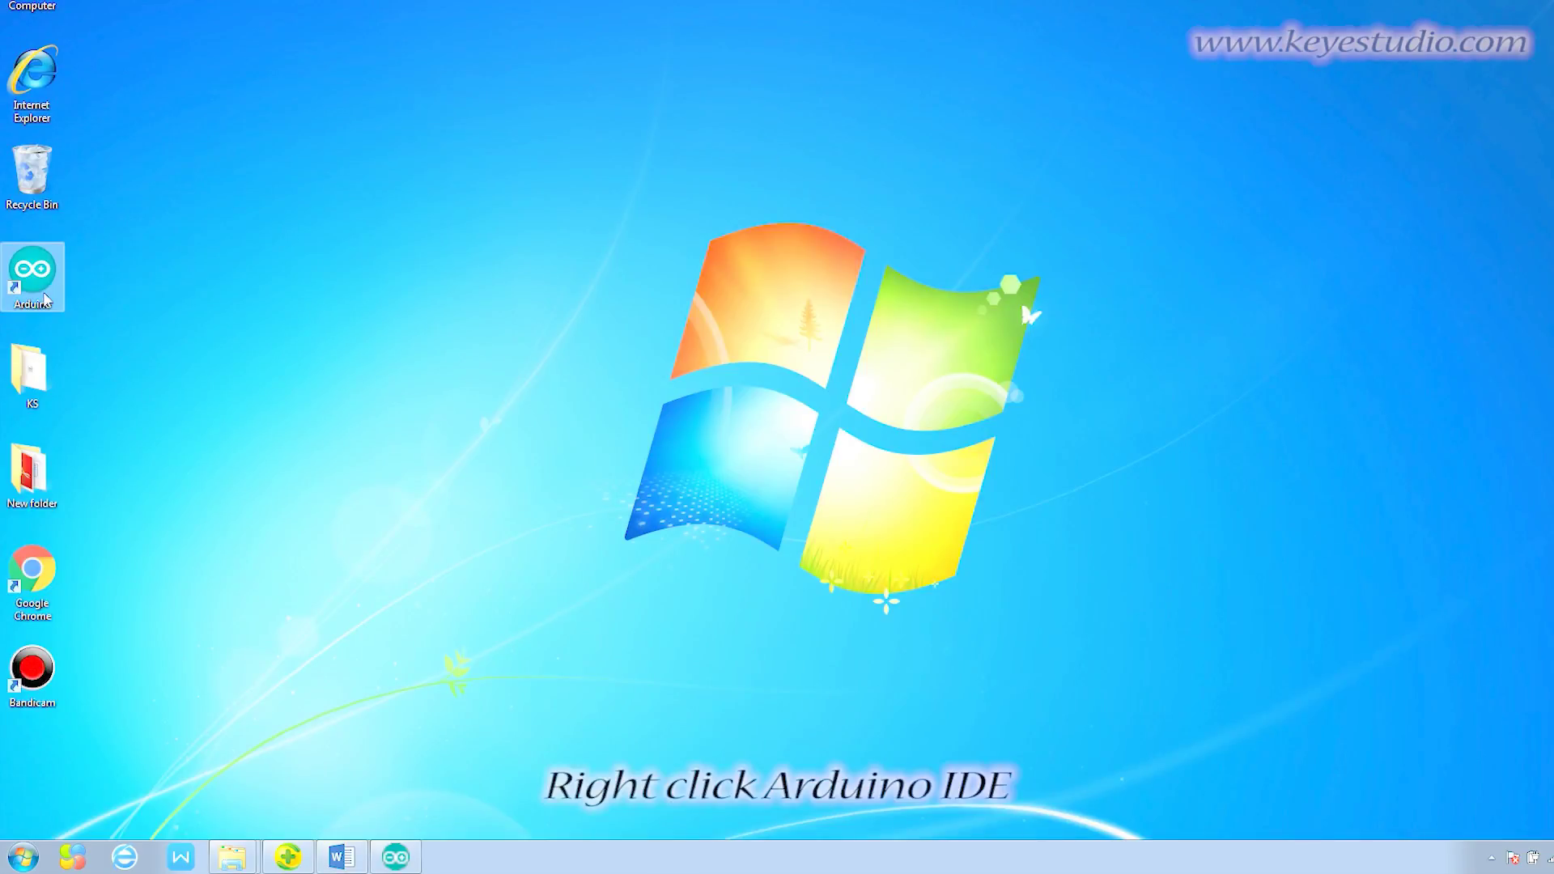
# Browse from the Arduino install folder into libraries > LiquidCrystal to view its files.
pyautogui.rightClick(45, 299)
pyautogui.click(113, 413)
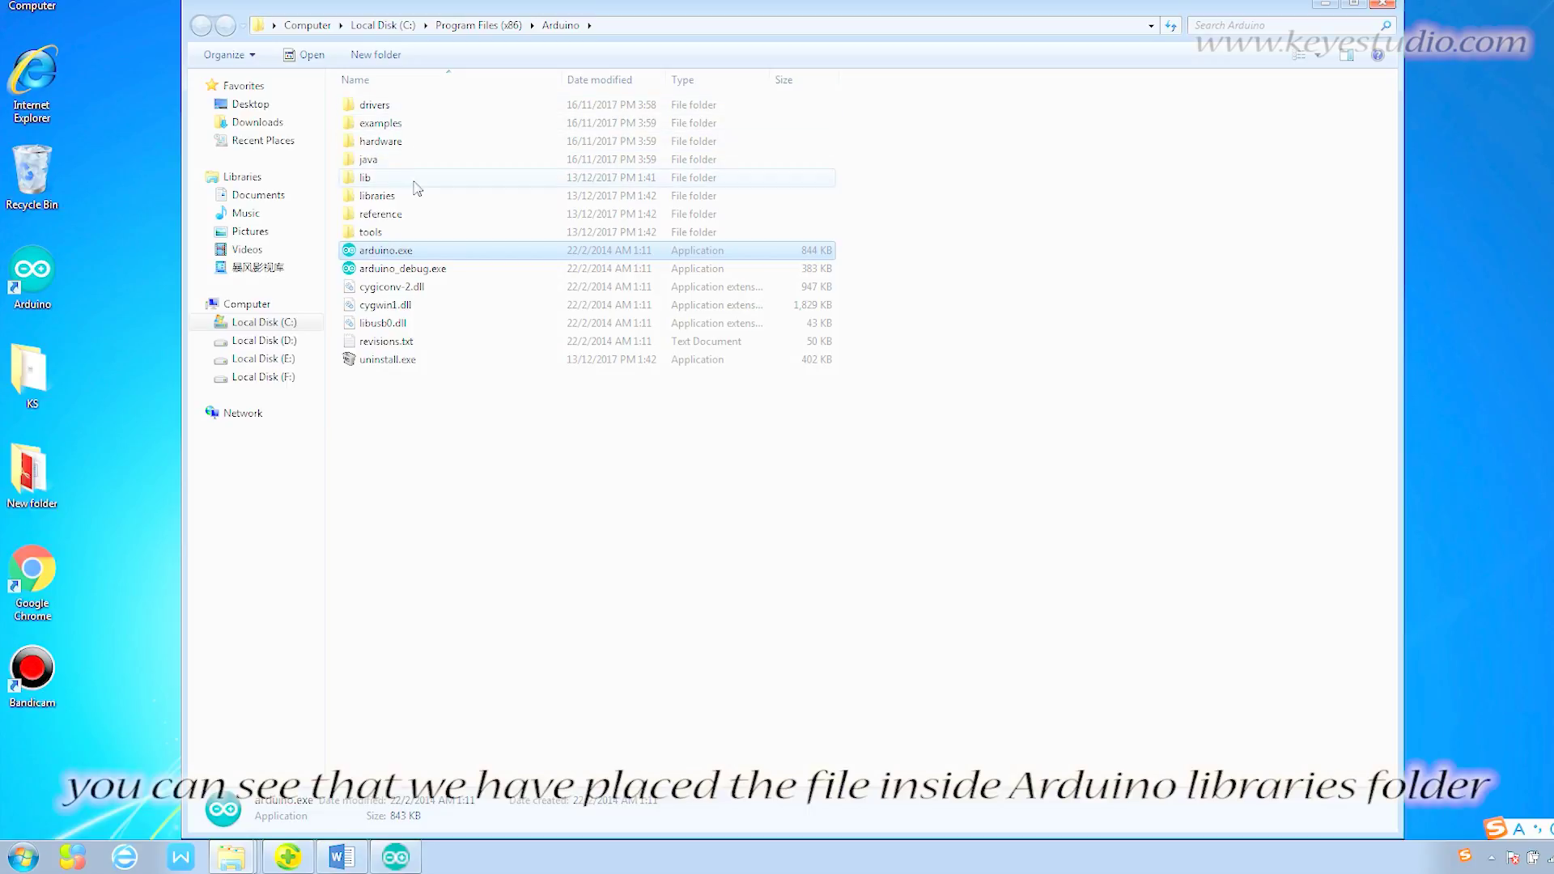
pyautogui.doubleClick(412, 201)
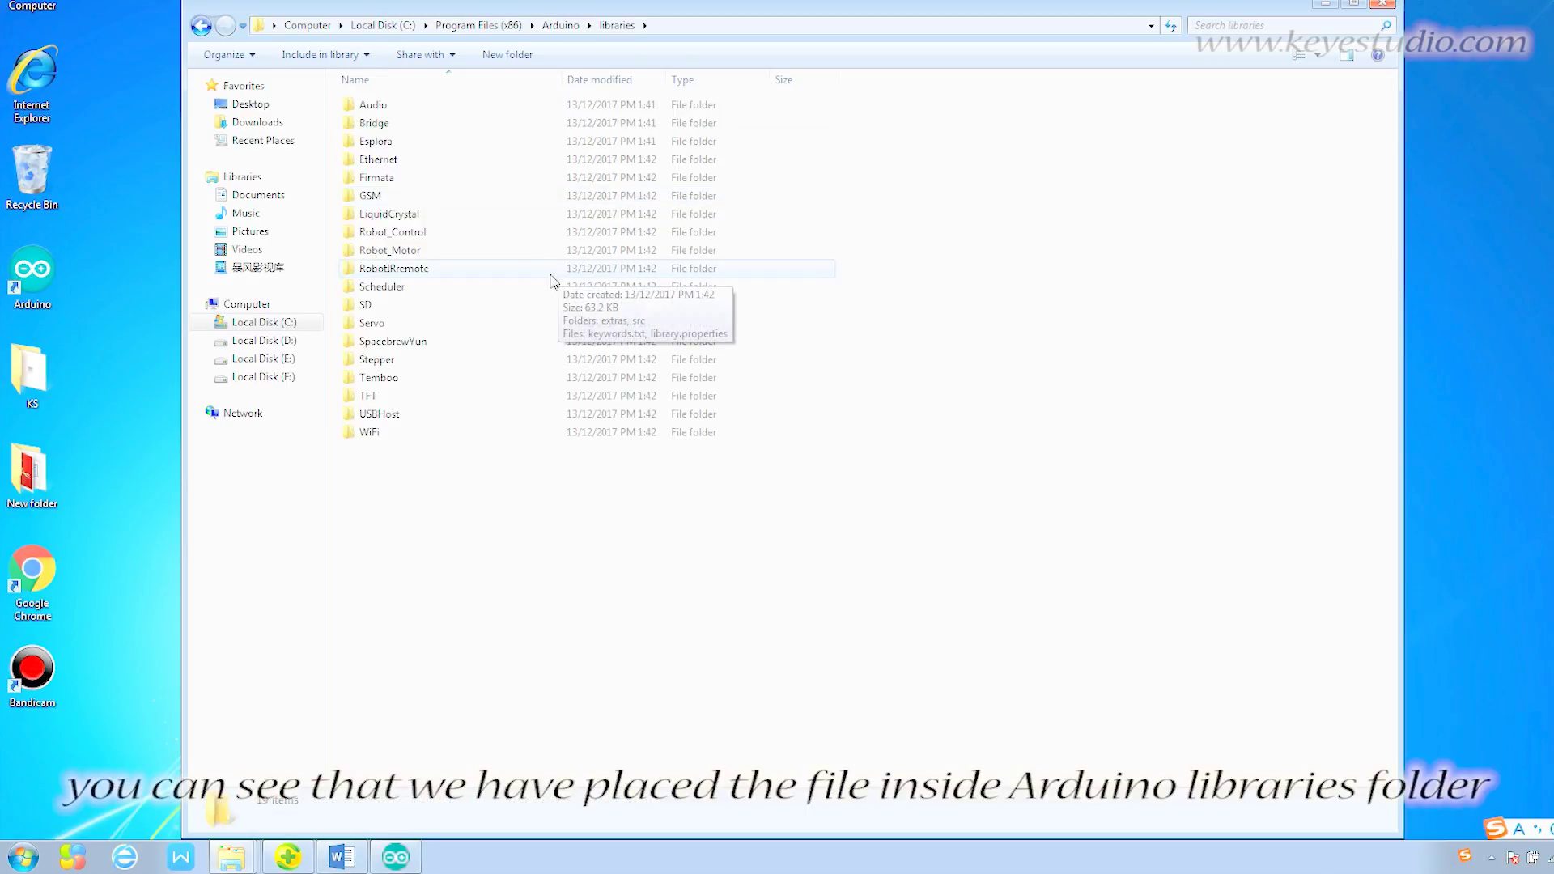
pyautogui.doubleClick(417, 221)
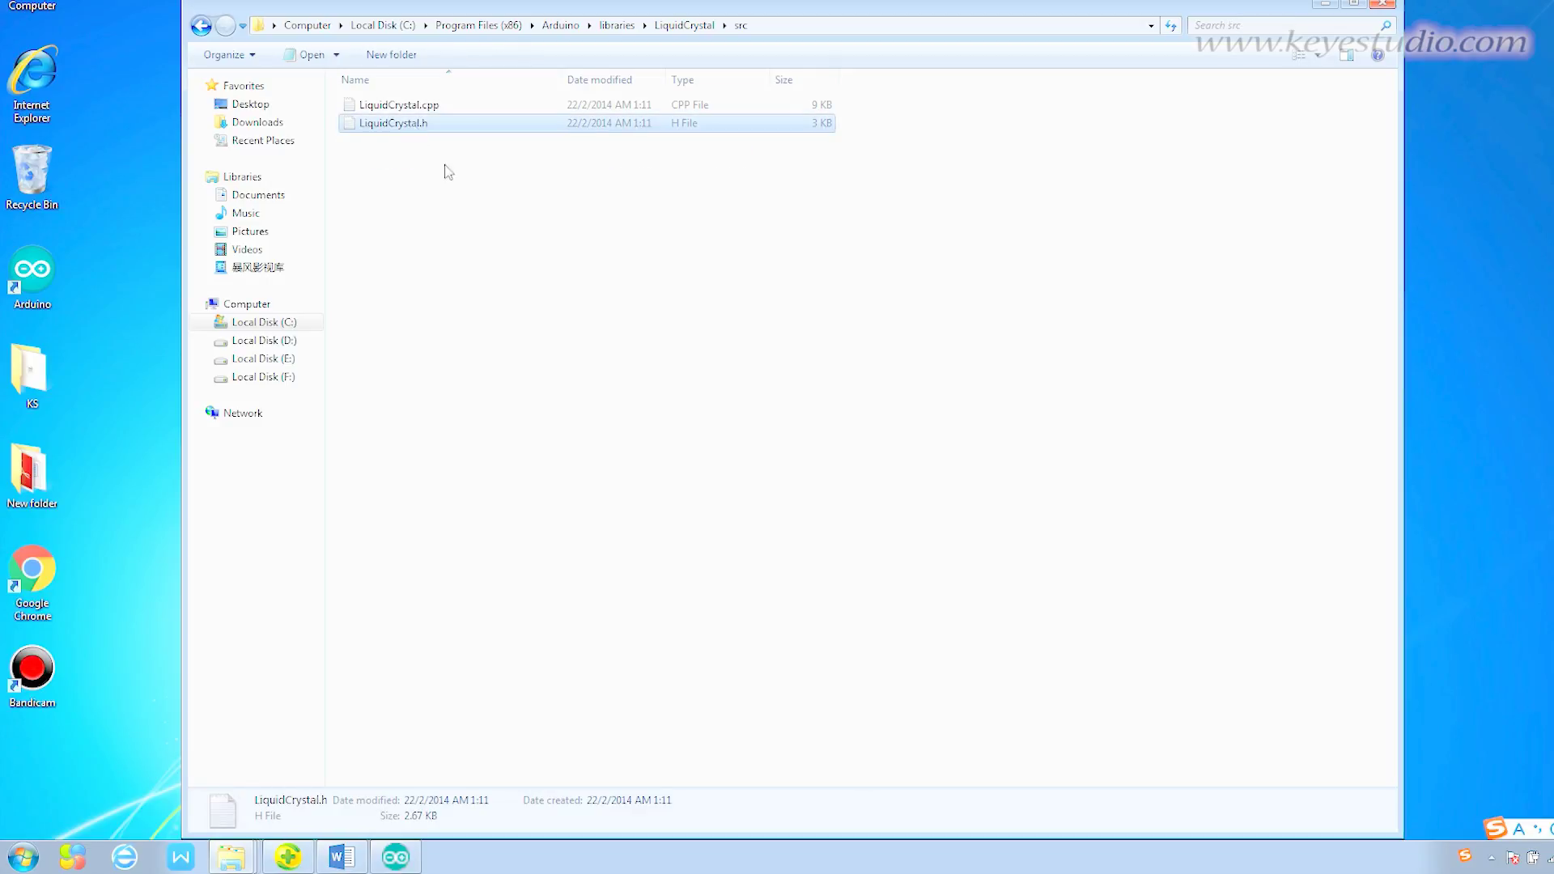
# Close Explorer and copy the LCD1602 sample sketch code from the Word document.
pyautogui.click(1384, 5)
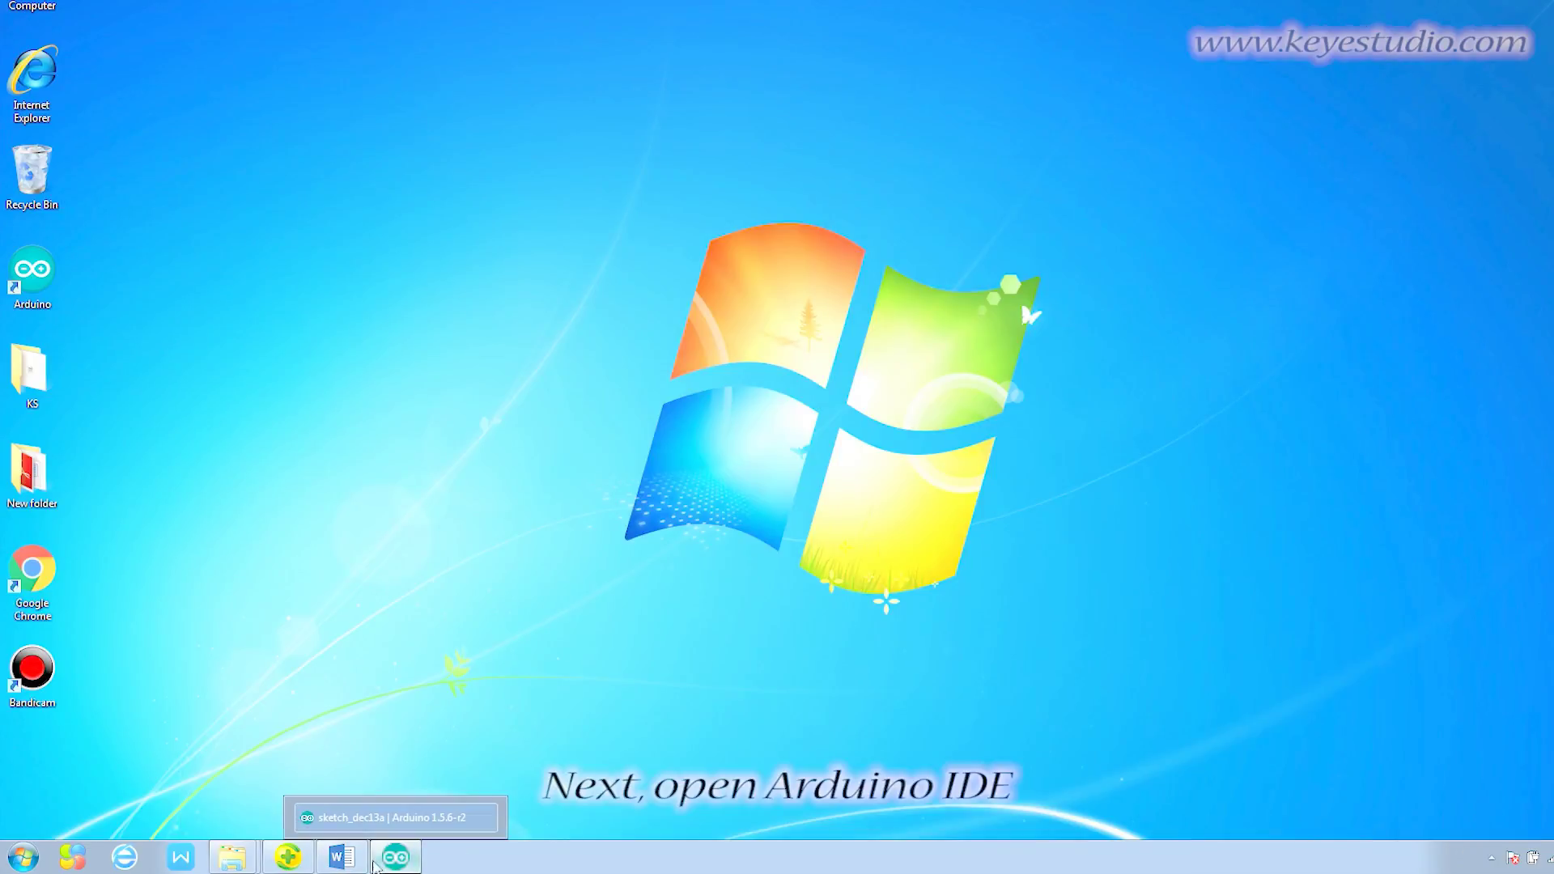
pyautogui.click(344, 857)
pyautogui.scroll(5, 968, 392)
pyautogui.scroll(5, 967, 393)
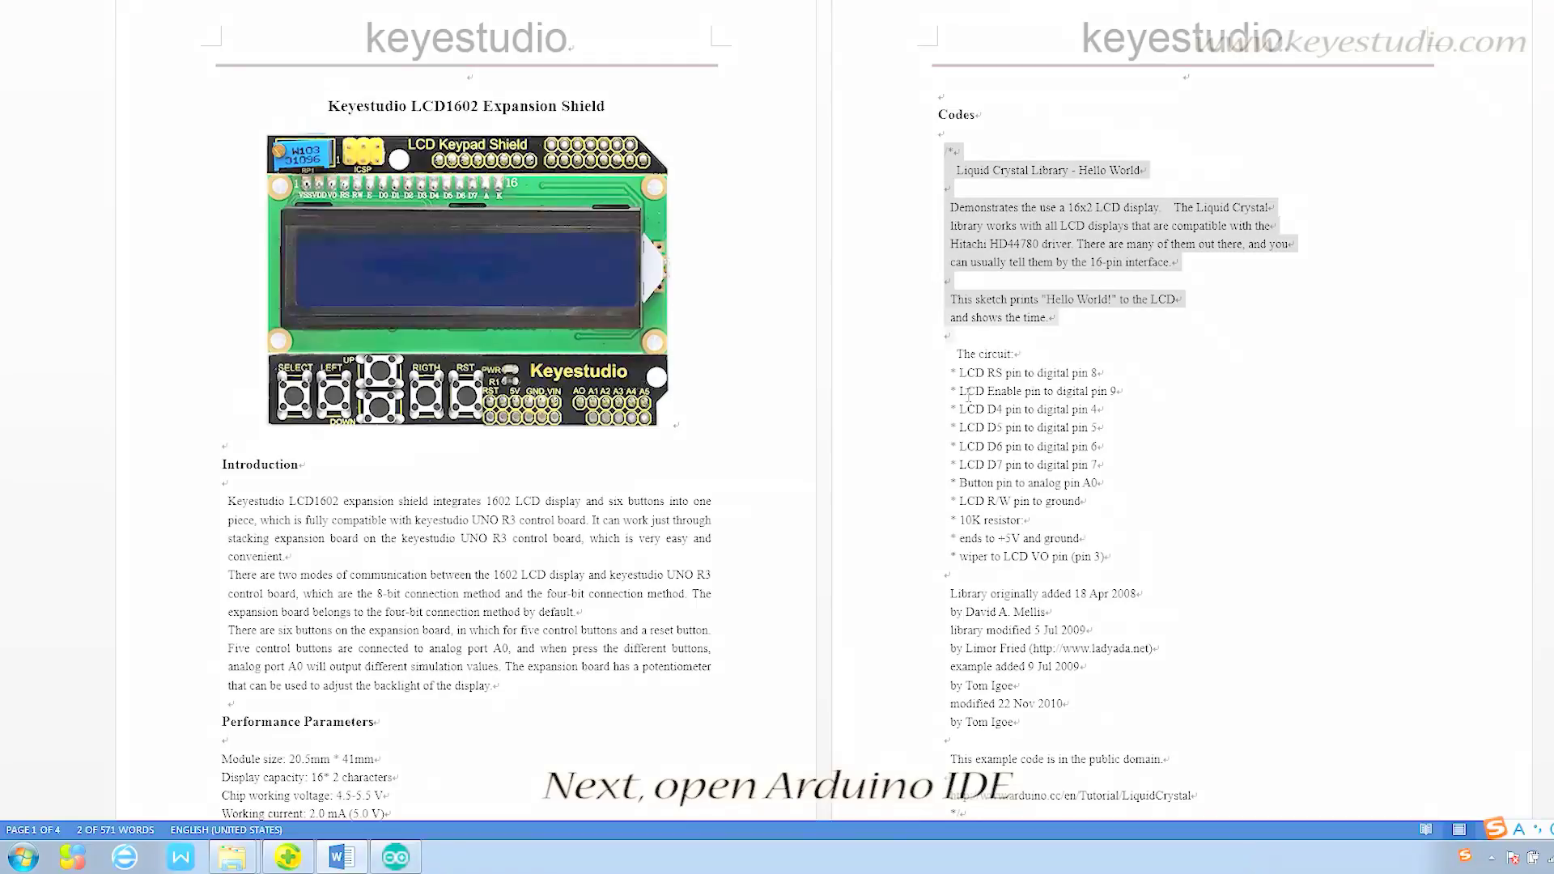
pyautogui.scroll(-10, 967, 391)
pyautogui.scroll(-10, 966, 393)
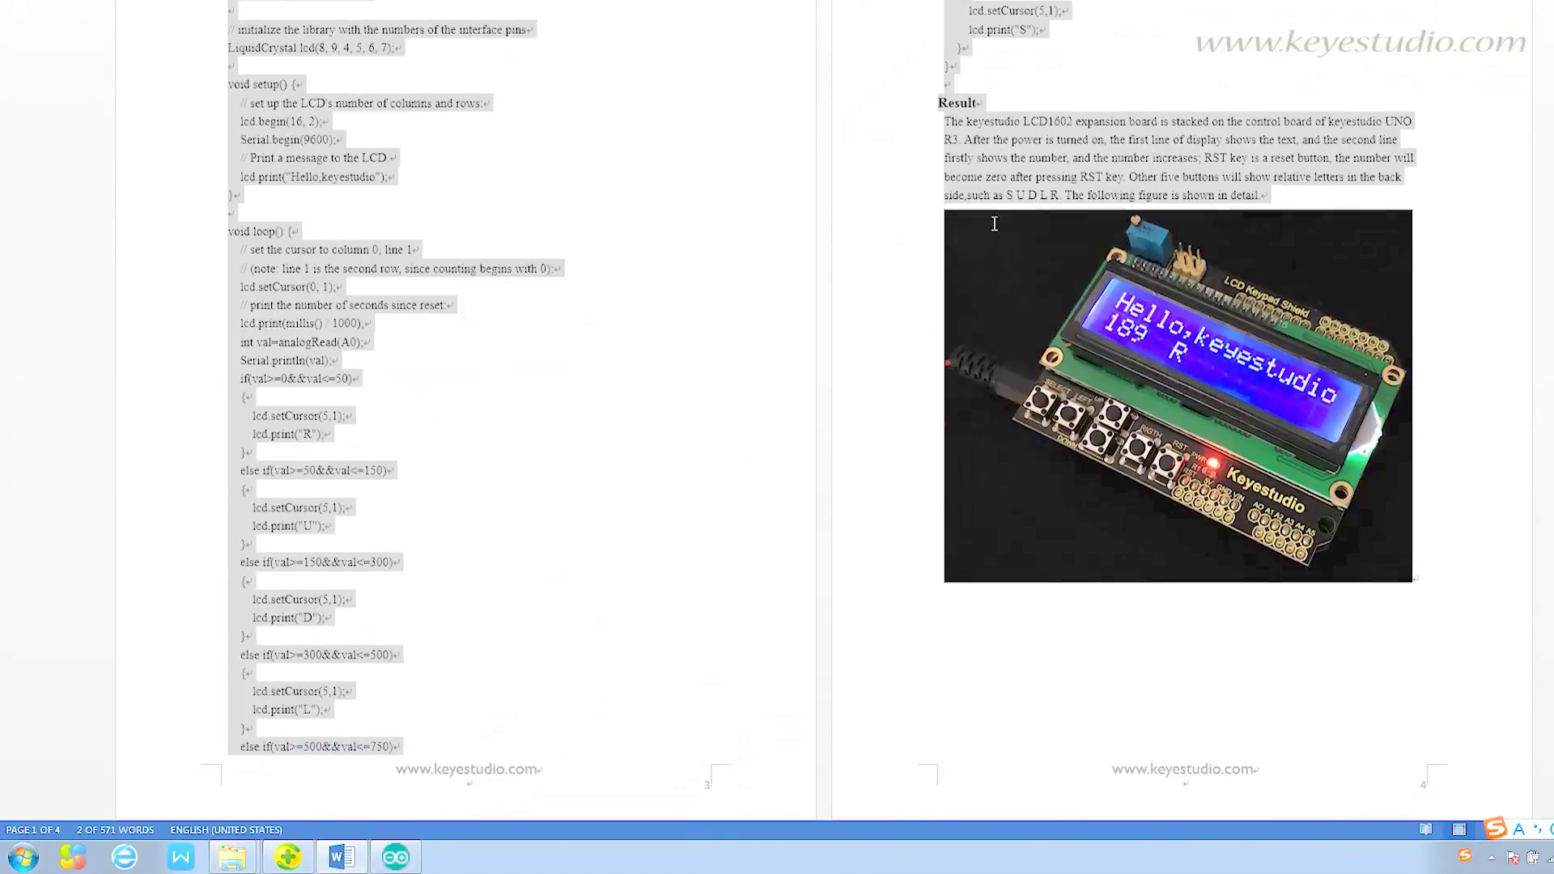
pyautogui.rightClick(301, 161)
pyautogui.click(334, 191)
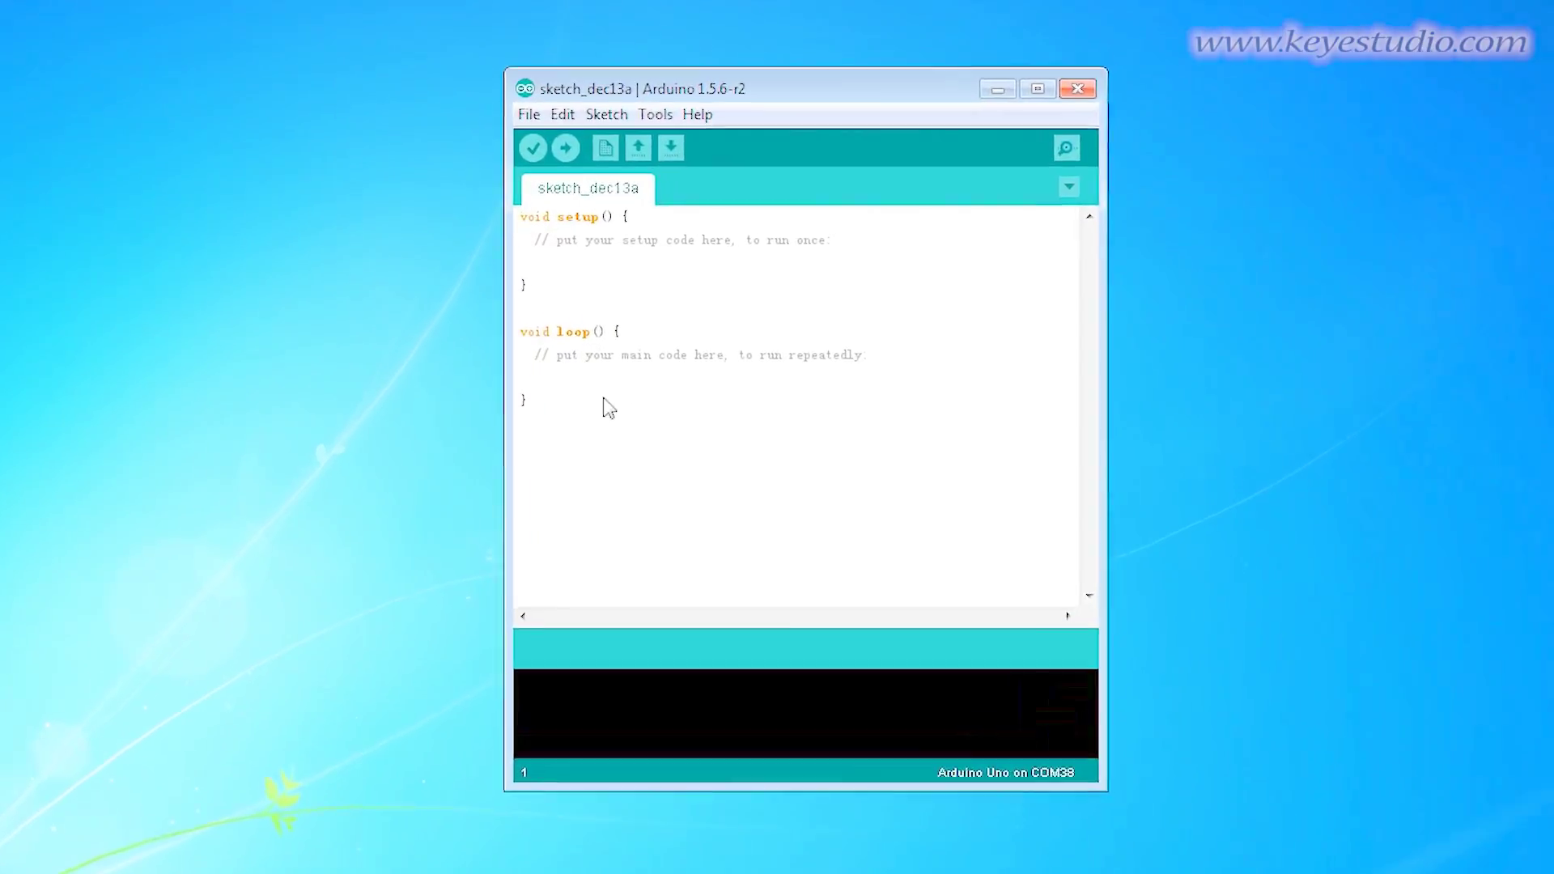
# Replace the default sketch template with the copied LCD keypad code.
pyautogui.moveTo(485, 407); pyautogui.dragTo(474, 198)
pyautogui.rightClick(577, 292)
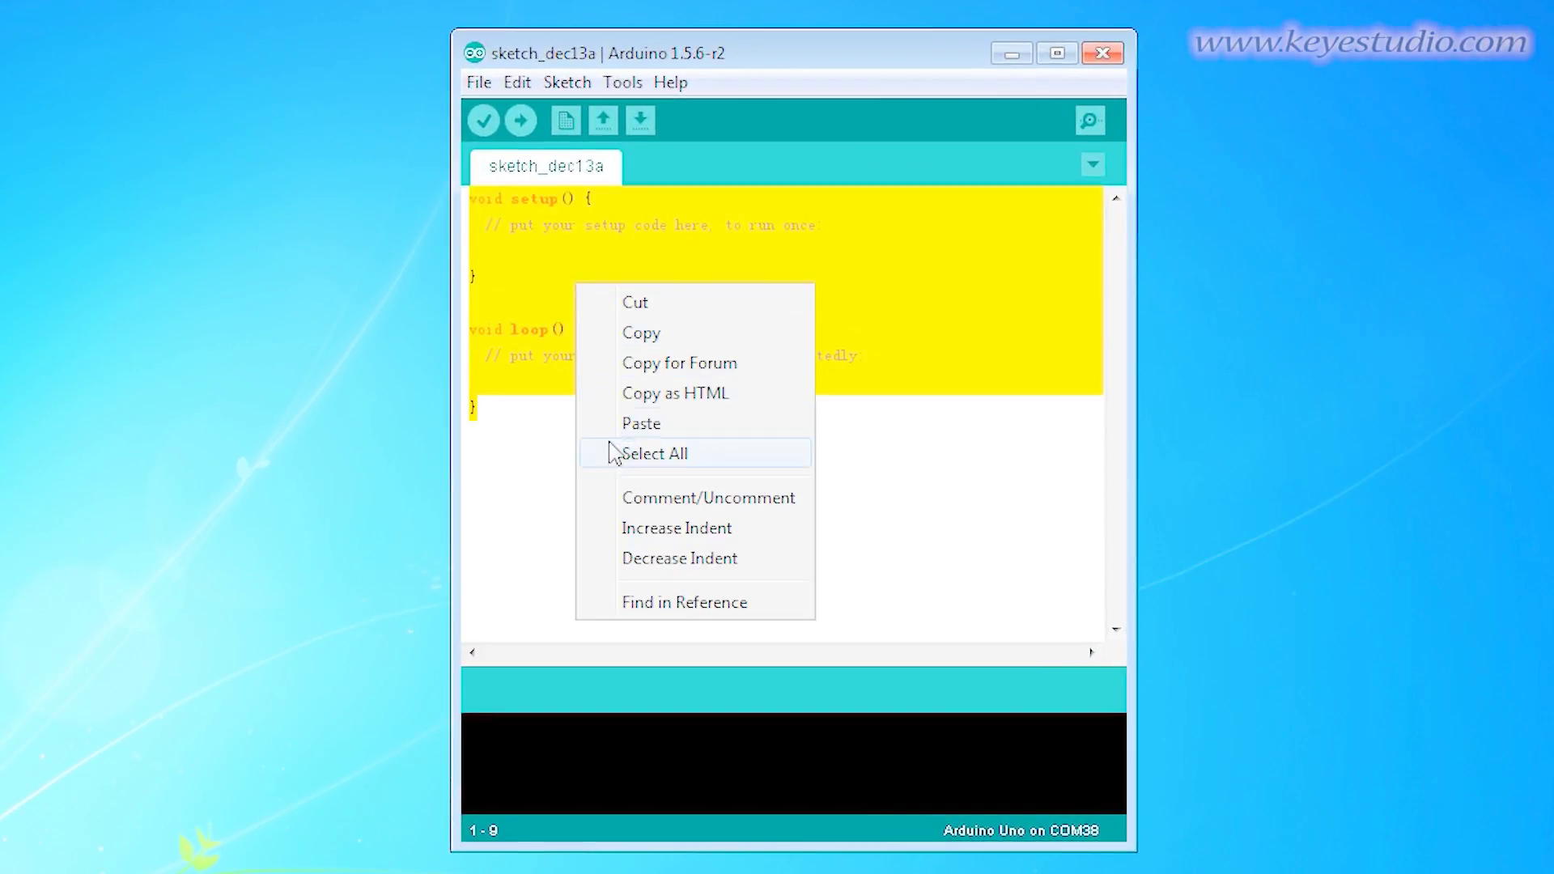
pyautogui.click(641, 424)
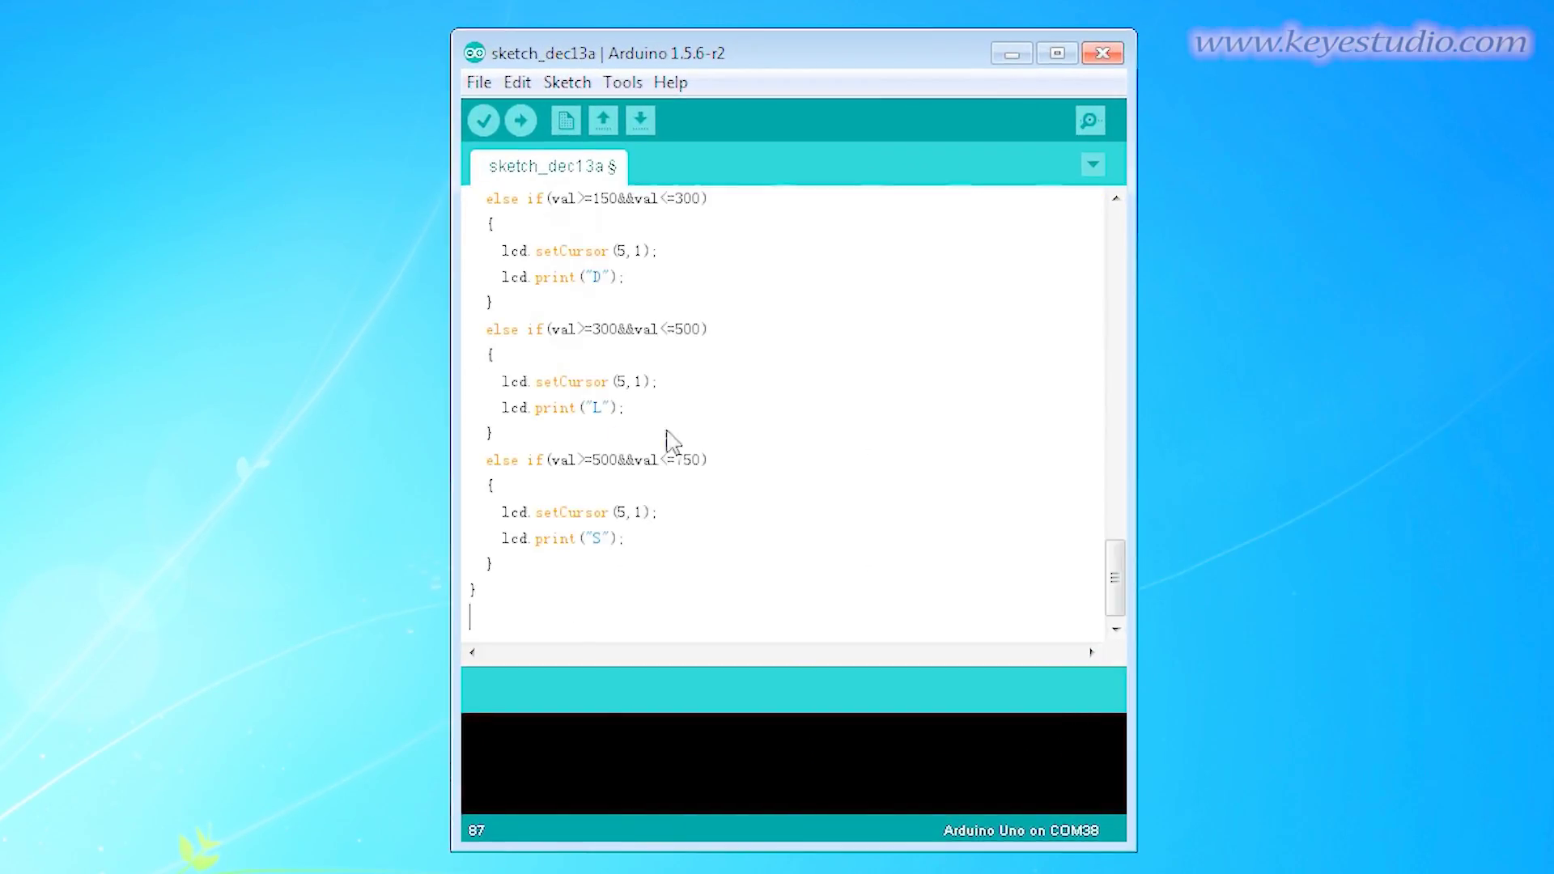
# Set the board to Arduino Uno and the port to COM38.
pyautogui.click(624, 85)
pyautogui.moveTo(665, 251)
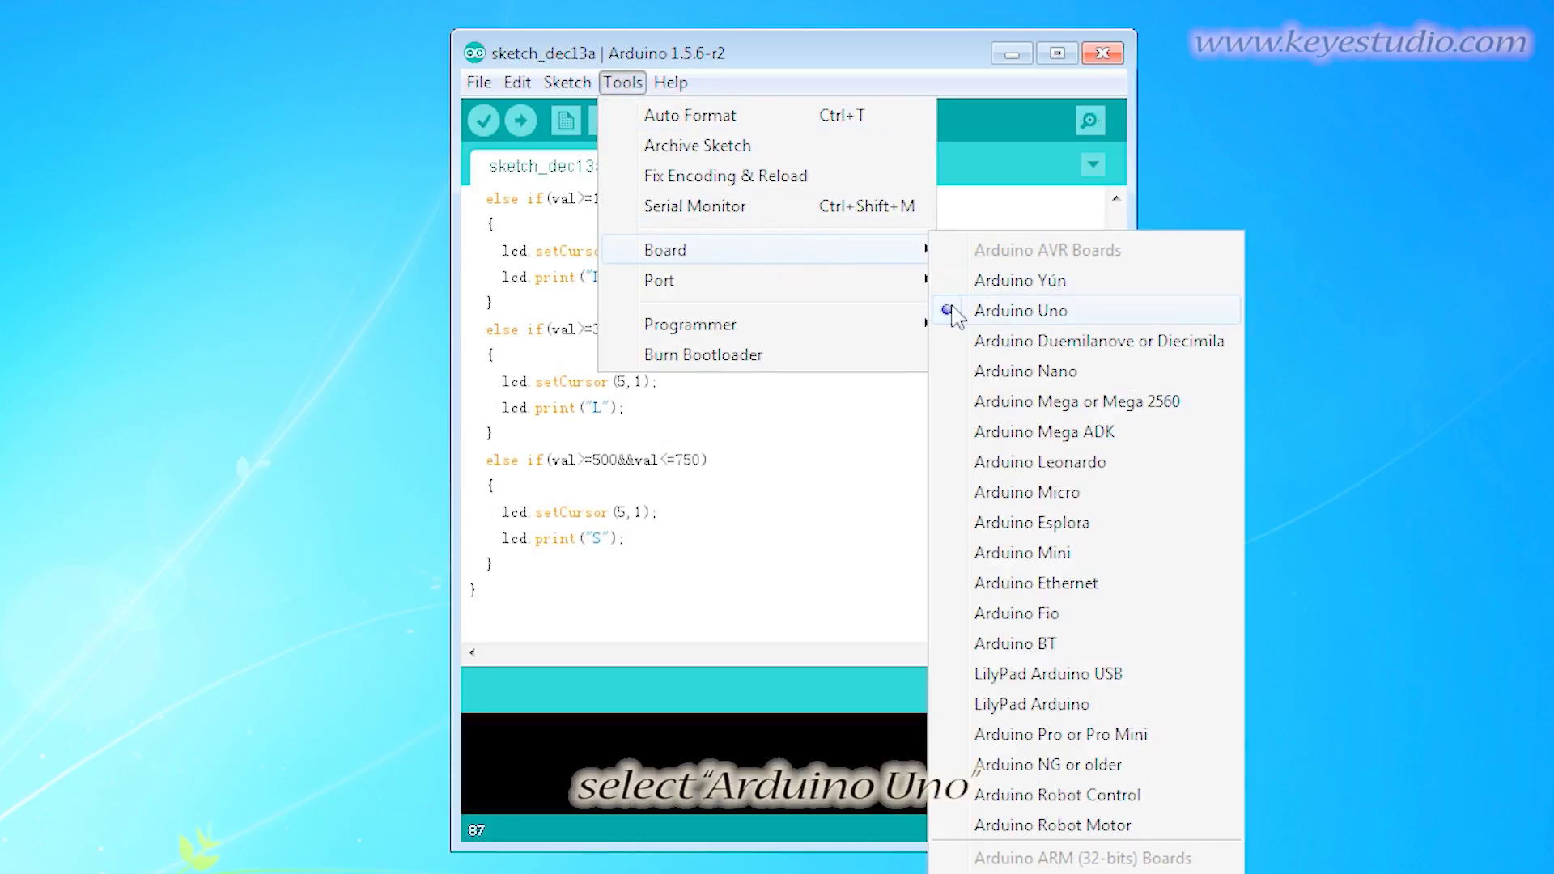
pyautogui.click(956, 314)
pyautogui.click(621, 85)
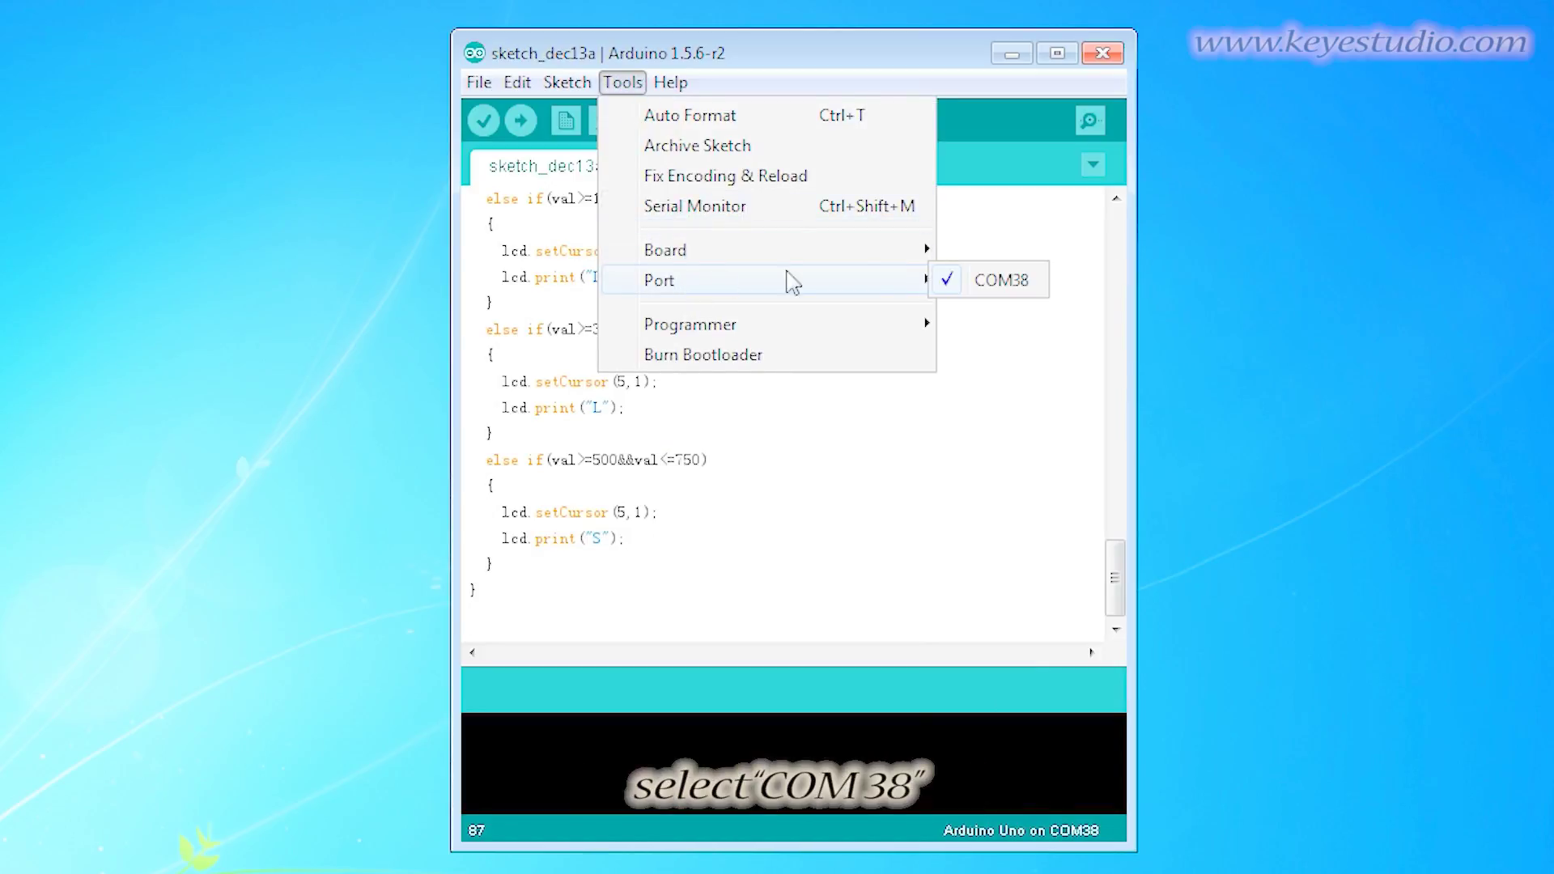
pyautogui.click(957, 283)
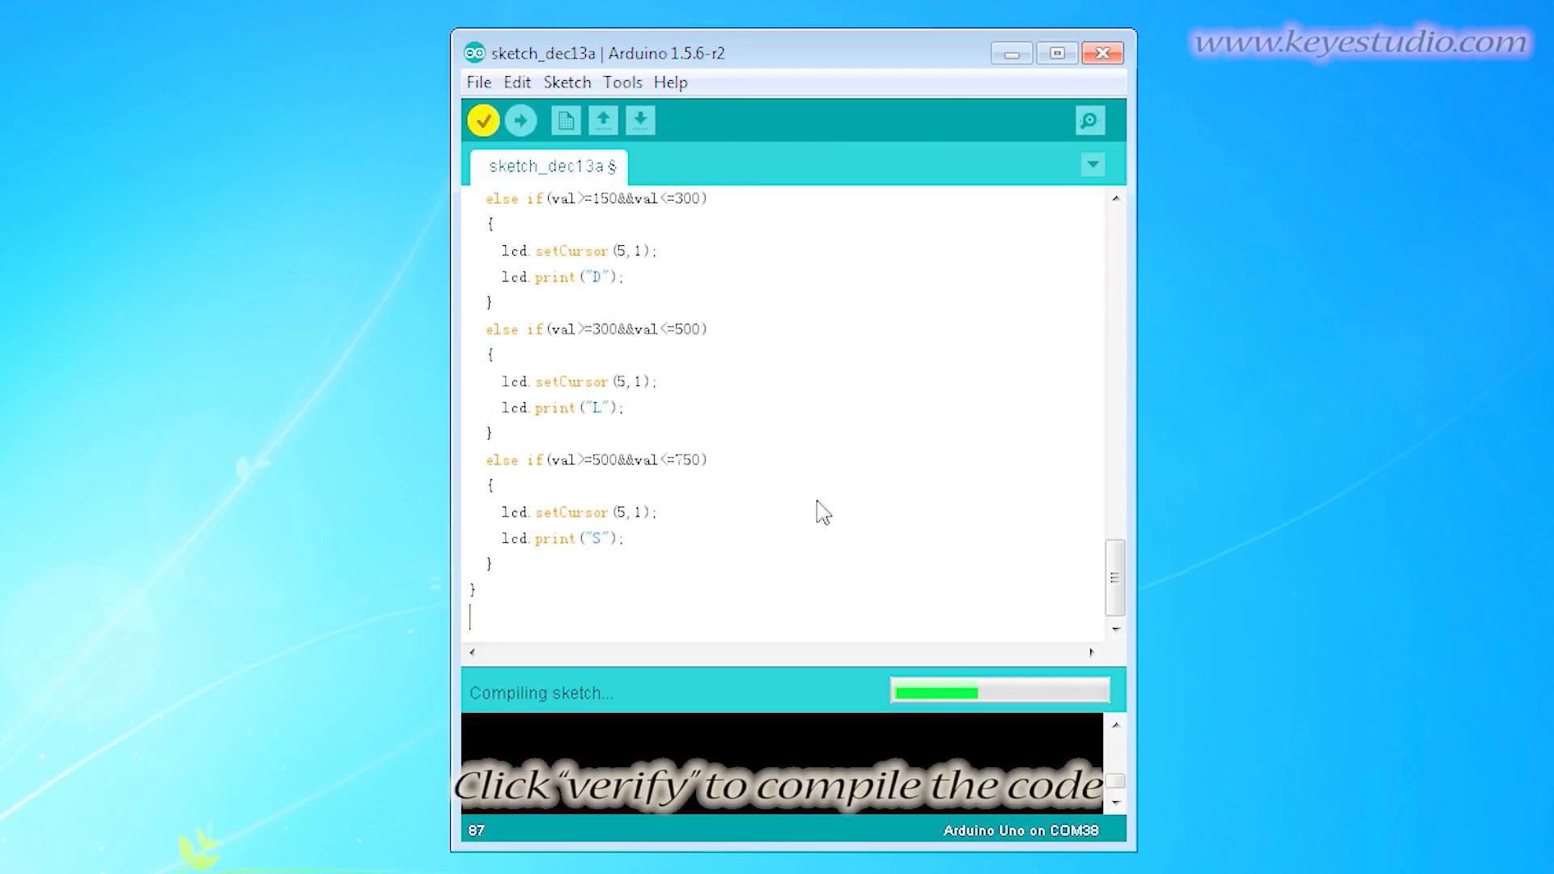
# Upload the LCD keypad sketch to the Arduino Uno on COM38.
pyautogui.click(519, 121)
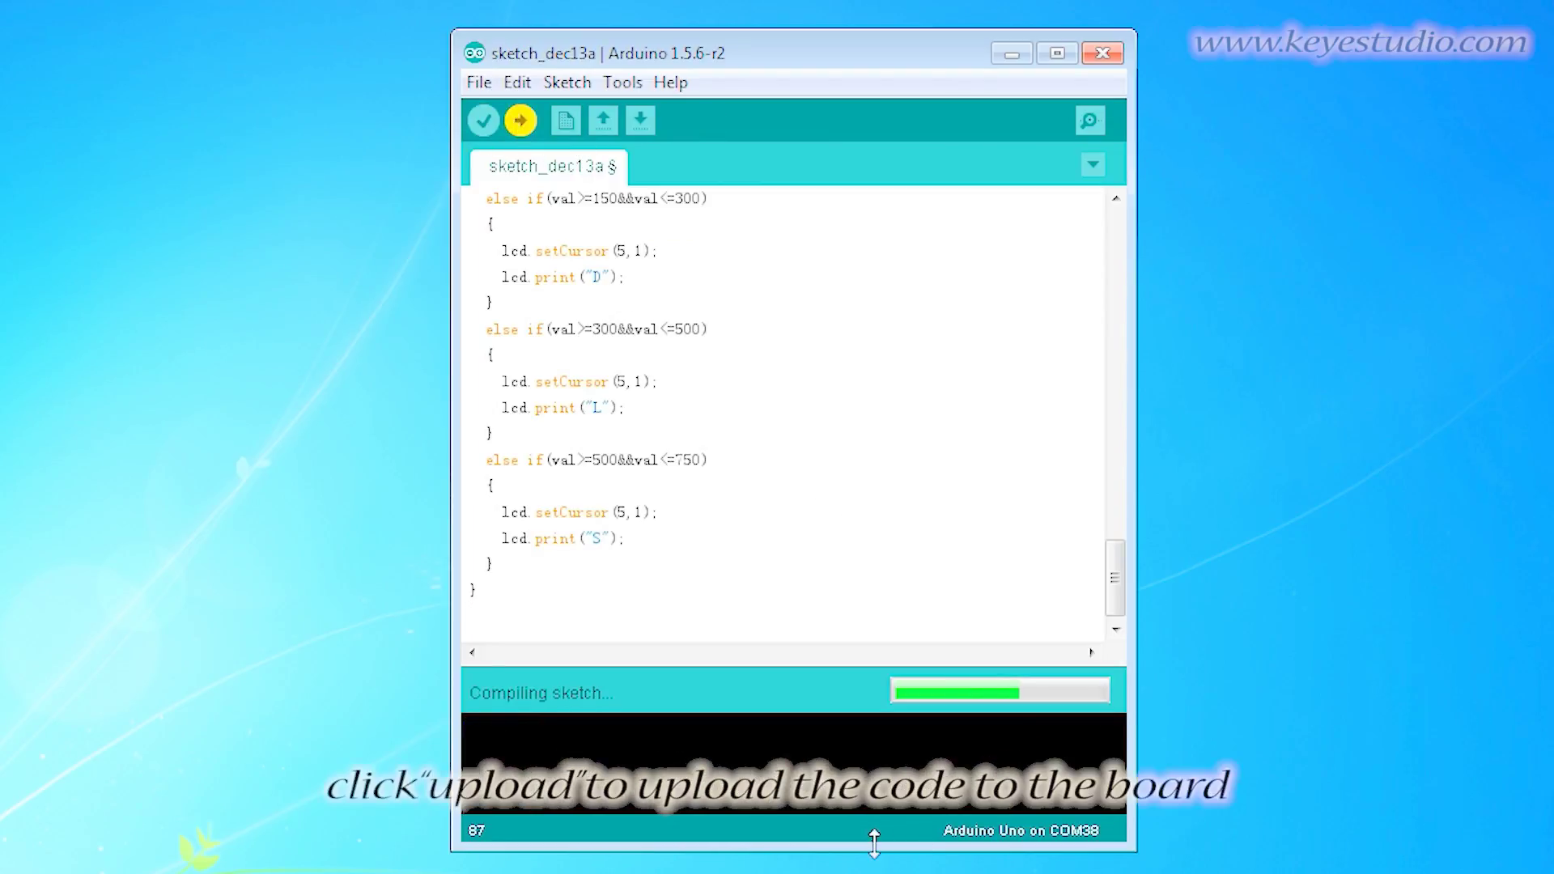